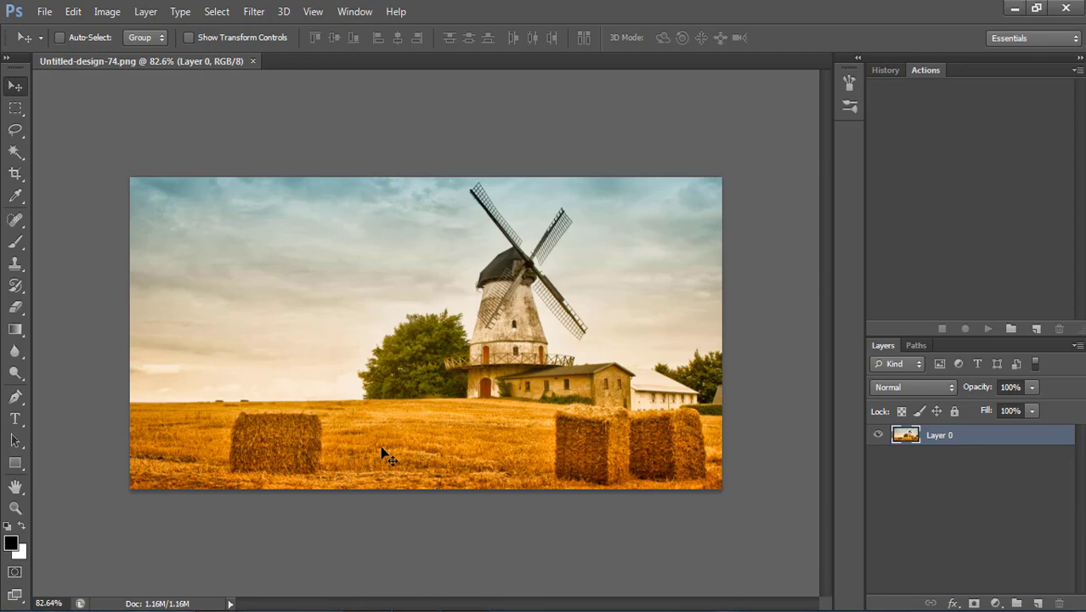
- Zoom in on the Untitled-design-74.png windmill photo
key(ctrl+plus)
- Resample the windmill photo to 300 pixels/inch (2812 × 1406 px), then zoom back out
key(ctrl+plus)
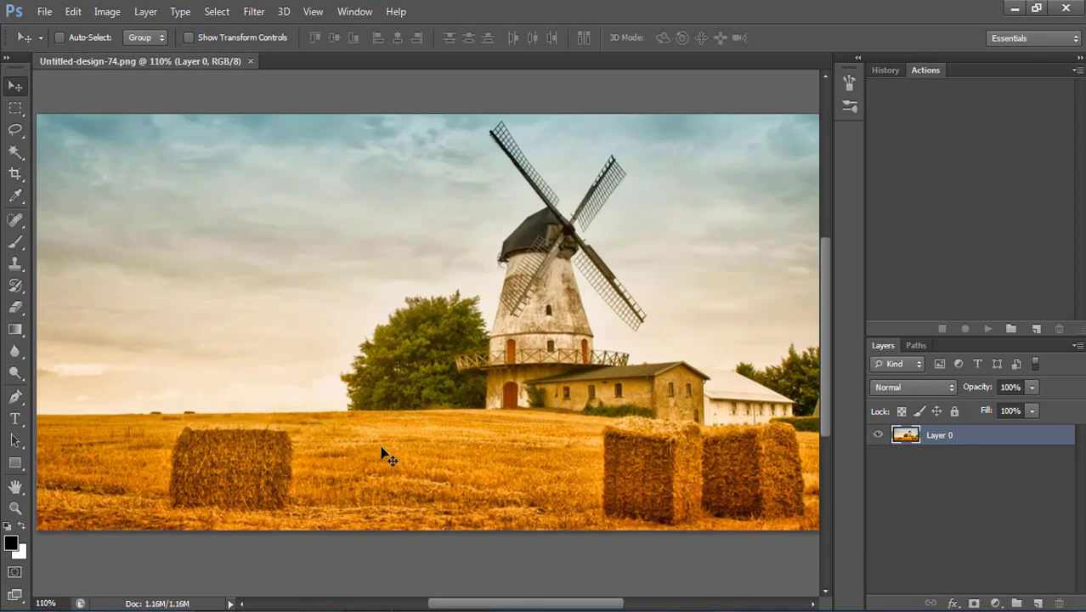
key(ctrl+minus)
key(ctrl+minus)
key(ctrl+plus)
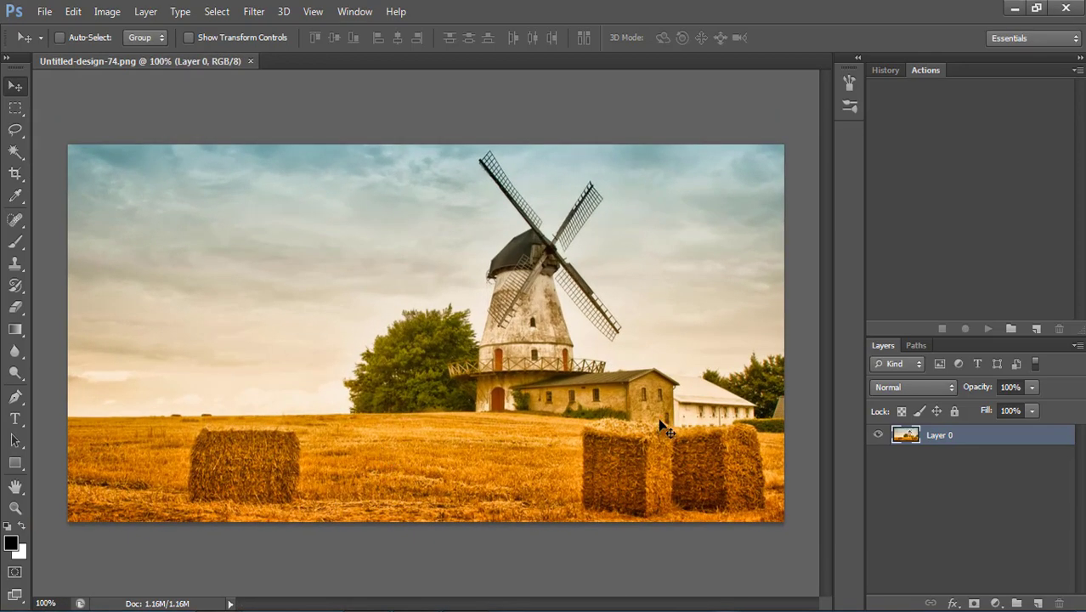
key(ctrl+alt+i)
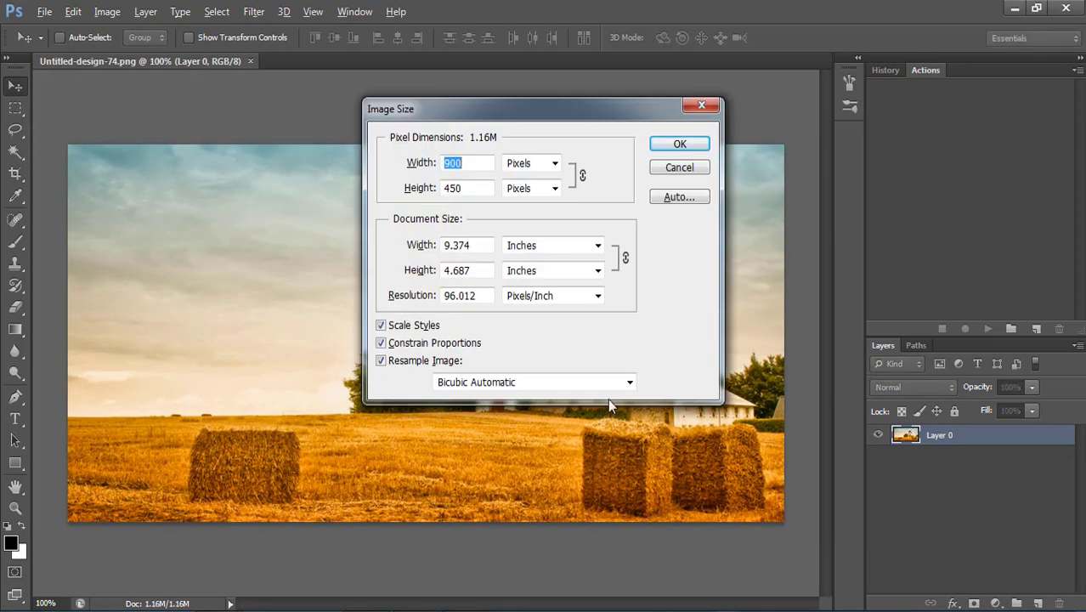
drag(485, 298, 423, 292)
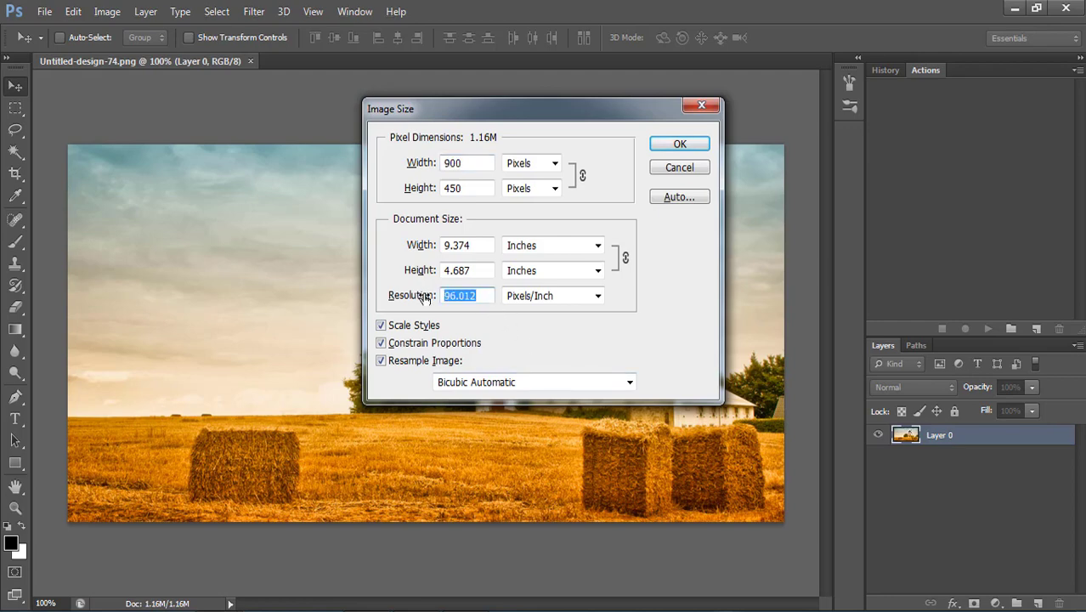
text(300)
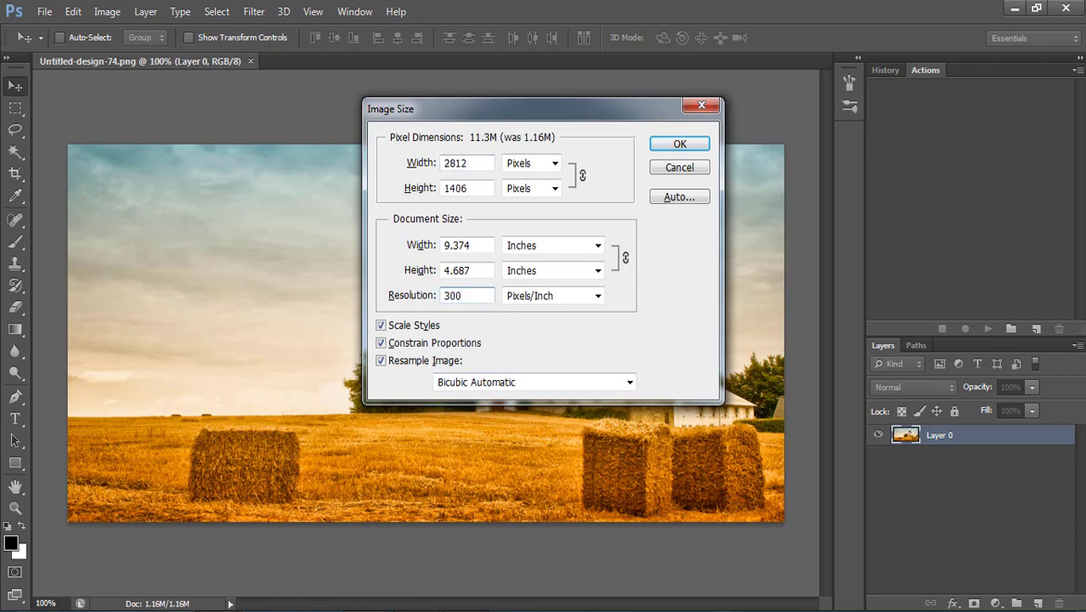
key(Return)
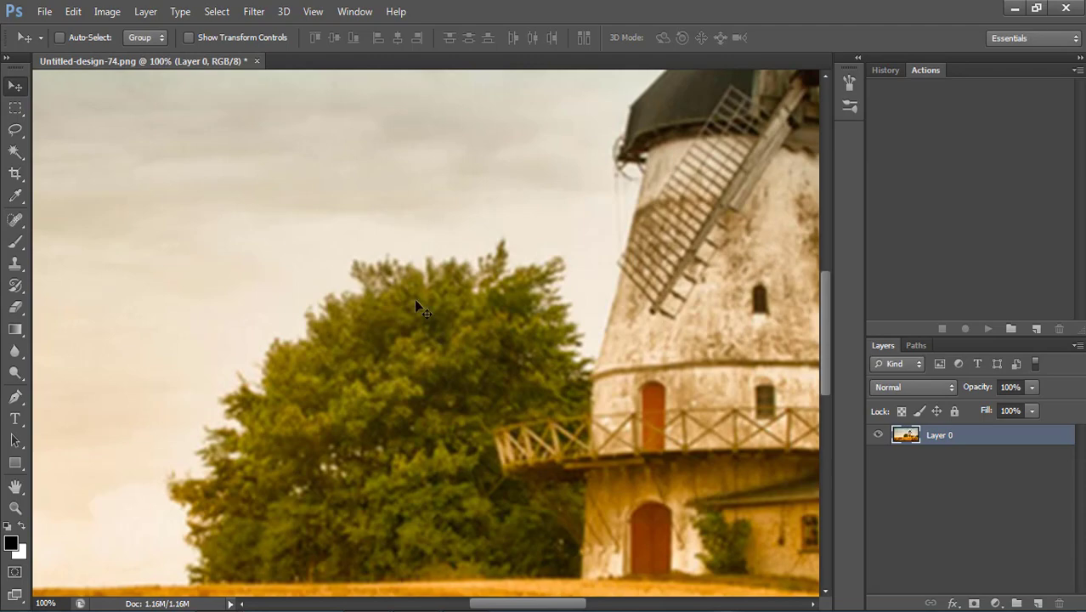
scroll(416, 343, down, 3)
scroll(424, 344, down, 2)
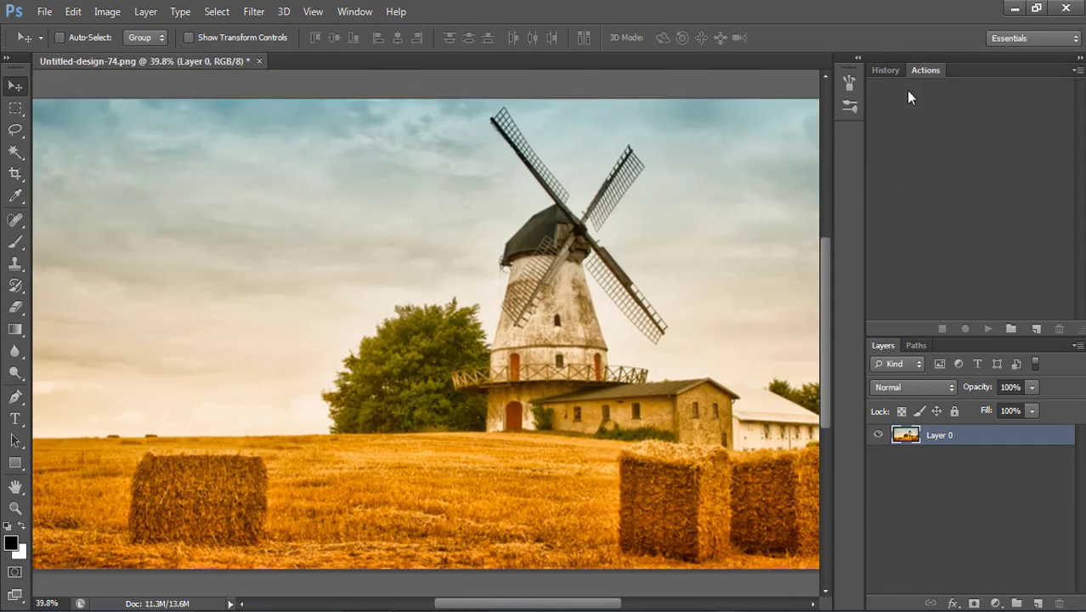
mouse_move(233, 605)
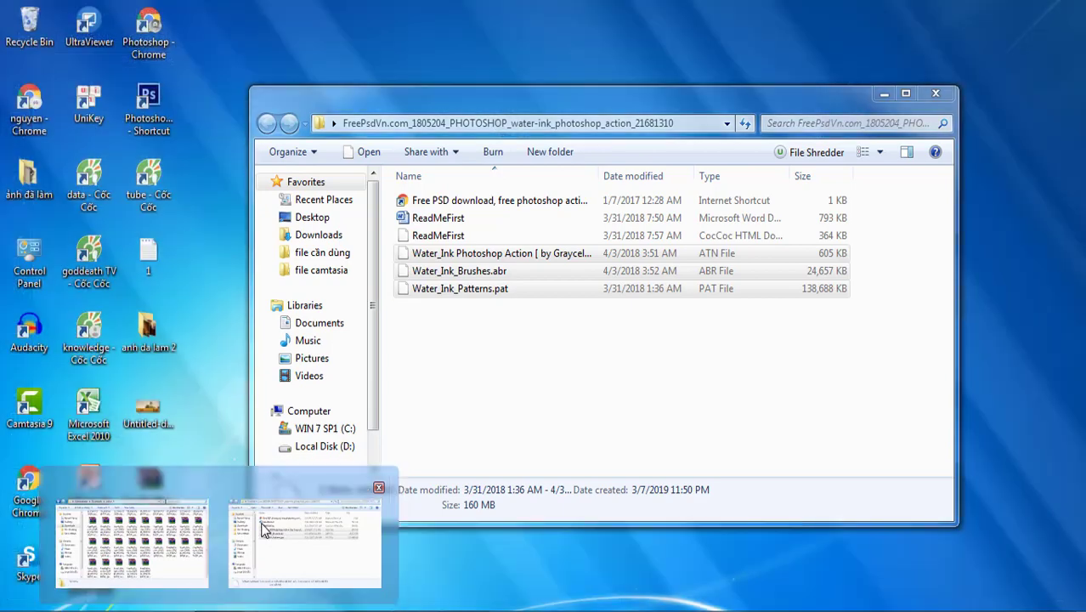
- Drag the Water_Ink ATN, ABR and PAT files from the downloaded folder into Photoshop
click(303, 529)
click(502, 329)
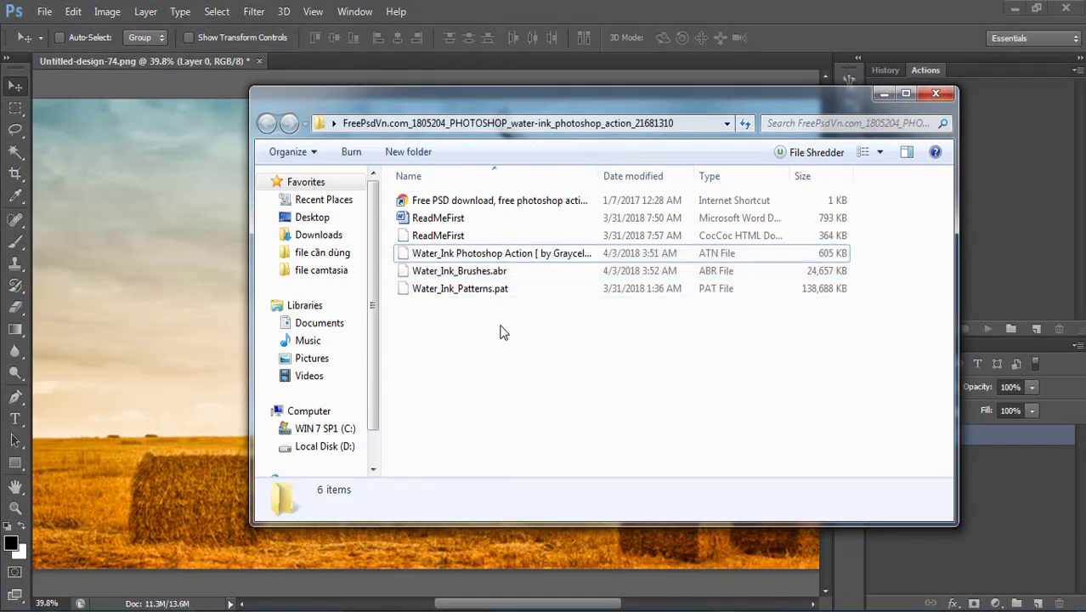
drag(423, 323, 621, 255)
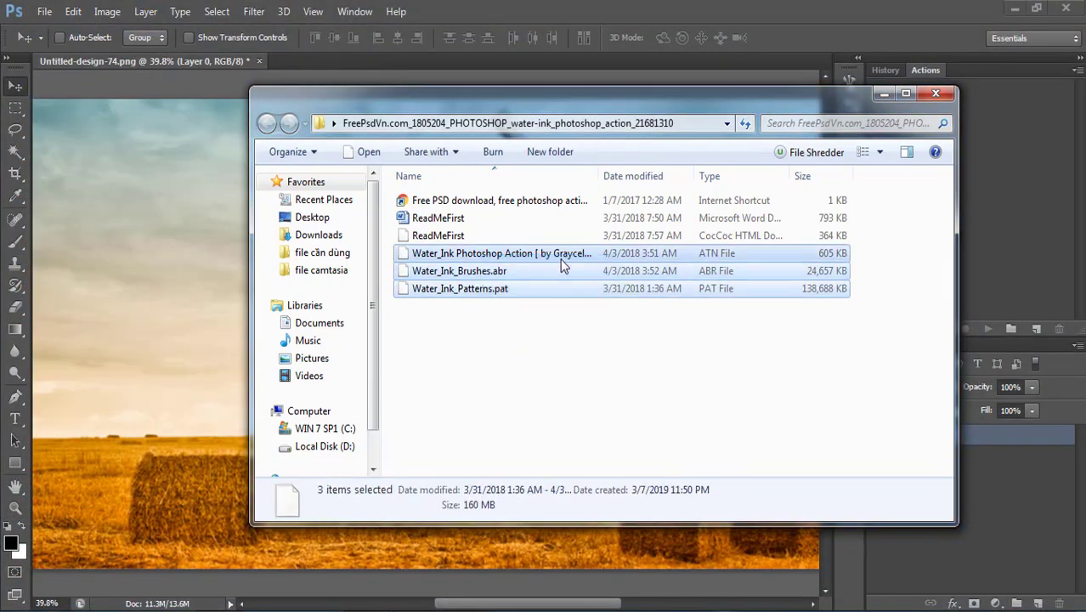
drag(537, 274, 992, 190)
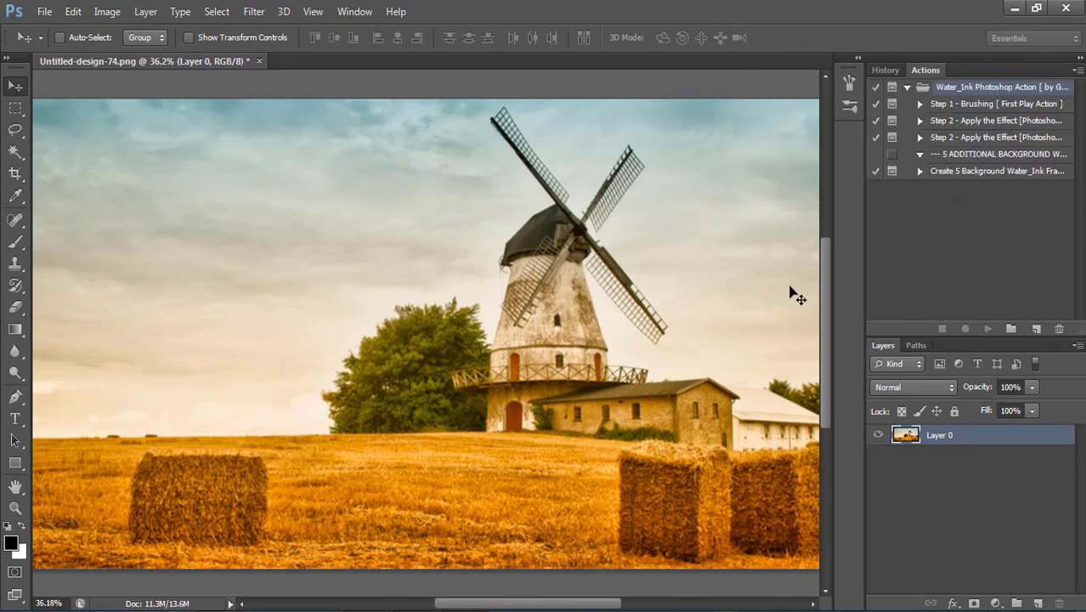
- Fit the image on screen and play the Water_Ink 'Step 1 - Brushing' action, stopping at its message
key(ctrl+0)
click(971, 105)
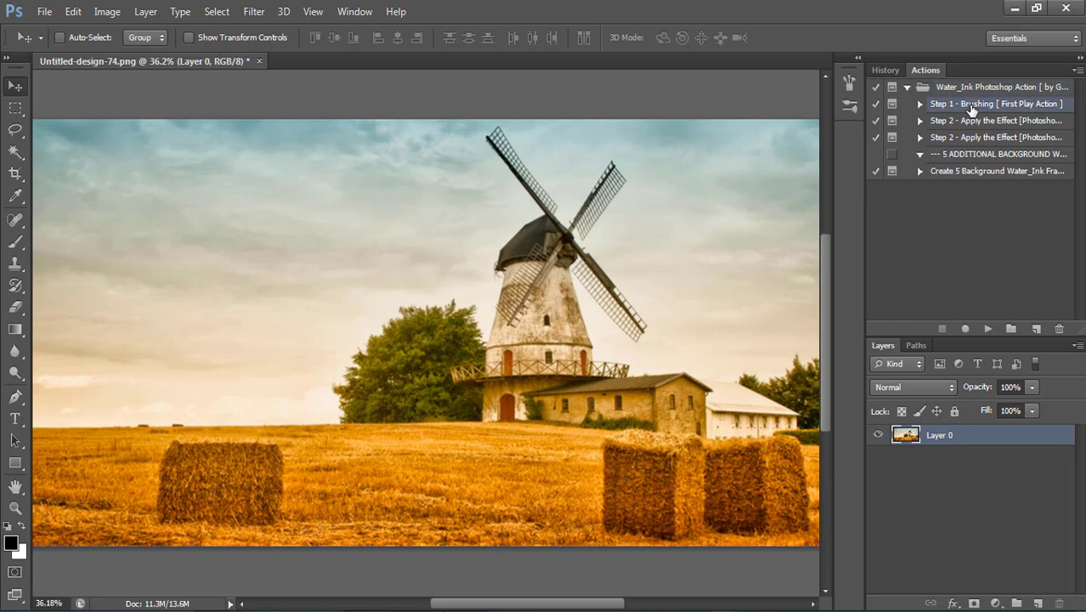
click(988, 329)
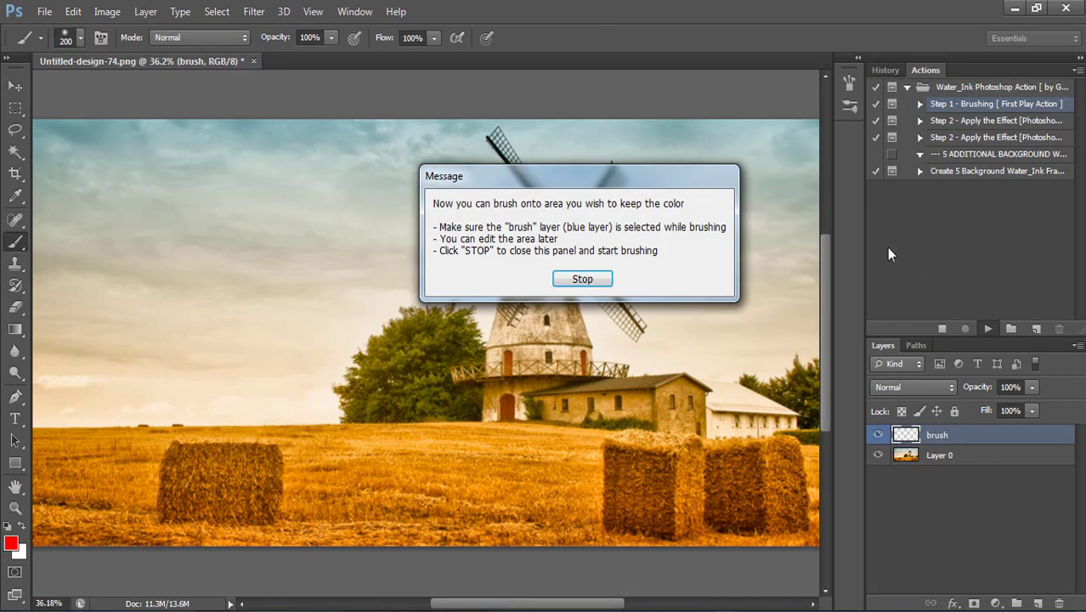
click(595, 280)
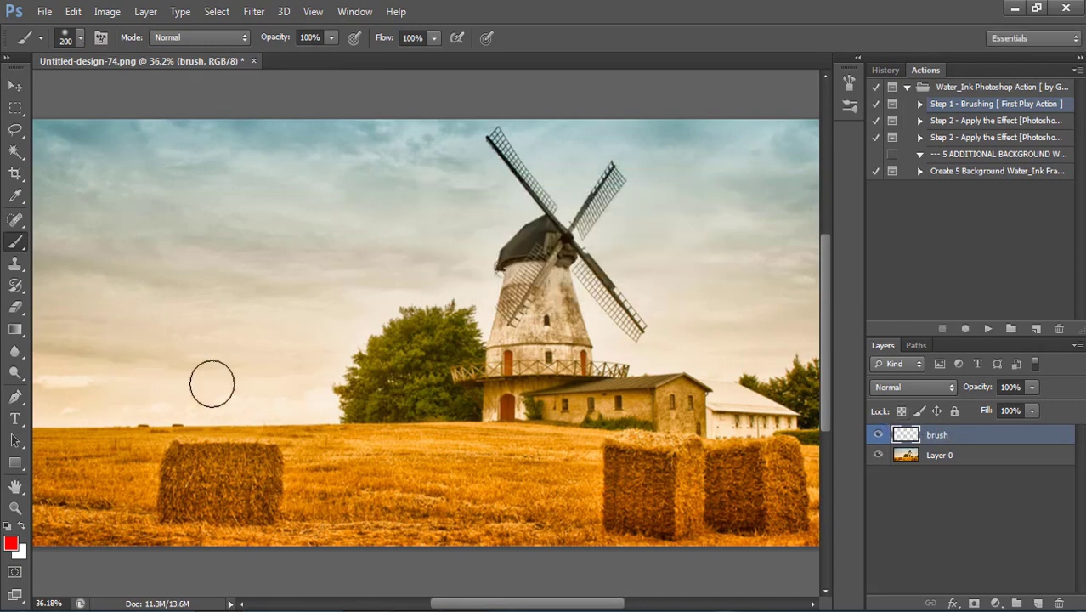
- With a smaller brush, paint red over the windmill blades, hub, tower and farm buildings
alt+right_click(546, 289)
alt+scroll(510, 161, up, 2)
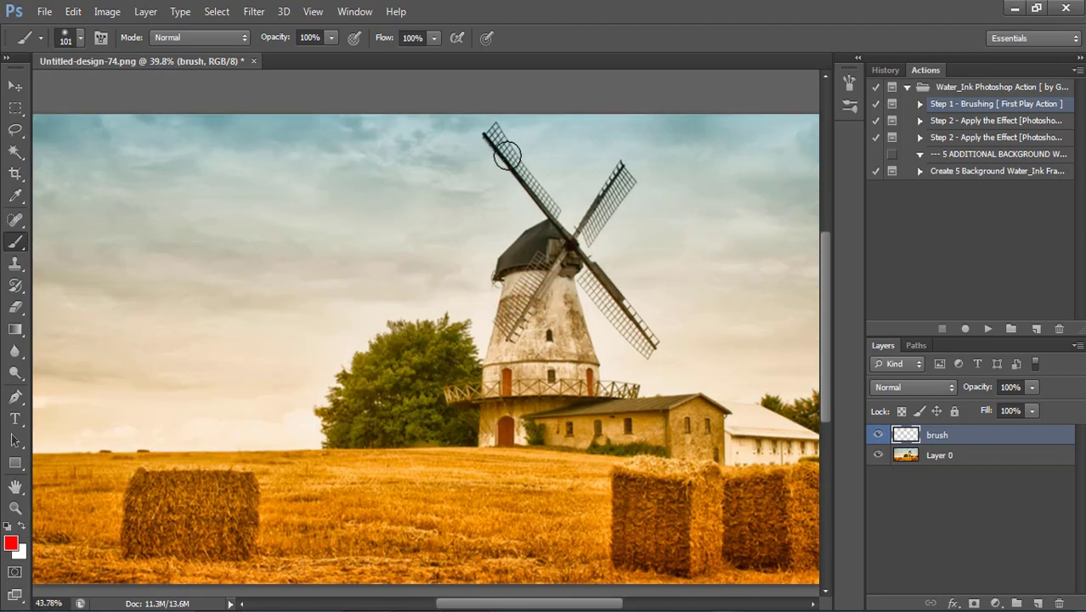
mouse_move(490, 133)
mouse_down()
mouse_move(565, 218)
mouse_move(497, 150)
mouse_move(521, 191)
mouse_move(586, 243)
mouse_move(633, 170)
mouse_move(639, 195)
mouse_move(594, 231)
mouse_move(624, 181)
mouse_up()
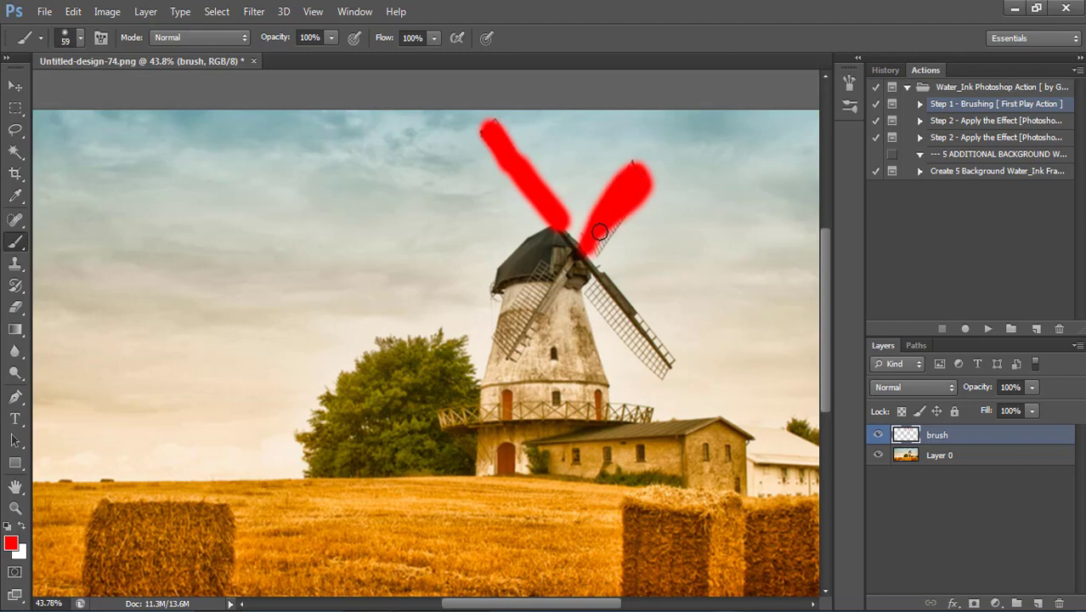
mouse_move(599, 232)
mouse_down()
mouse_move(627, 204)
mouse_move(589, 251)
mouse_up()
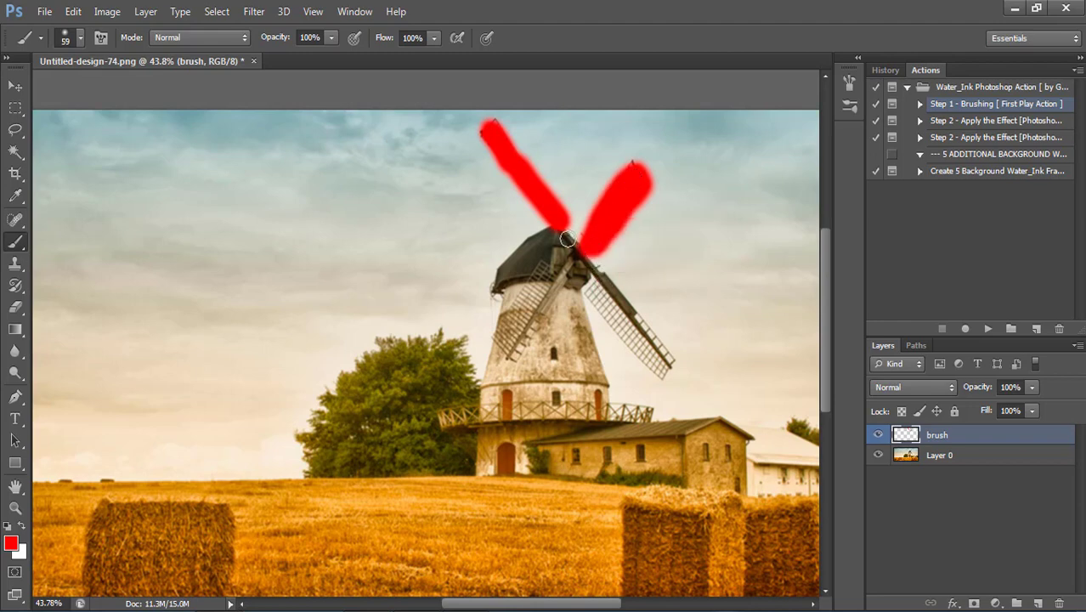
drag(567, 239, 664, 367)
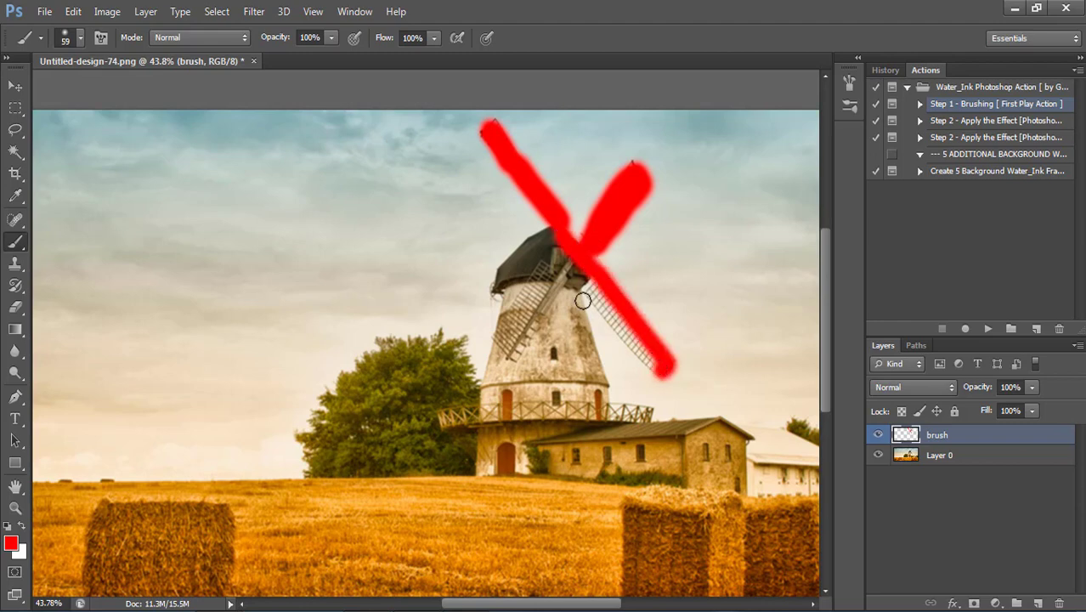
mouse_move(591, 288)
mouse_down()
mouse_move(588, 272)
mouse_move(574, 294)
mouse_move(571, 266)
mouse_move(510, 255)
mouse_move(520, 273)
mouse_move(492, 412)
mouse_move(458, 417)
mouse_move(499, 459)
mouse_move(521, 436)
mouse_move(541, 436)
mouse_move(560, 270)
mouse_move(562, 384)
mouse_move(563, 342)
mouse_move(599, 439)
mouse_move(642, 449)
mouse_move(614, 419)
mouse_move(711, 437)
mouse_move(727, 473)
mouse_move(805, 483)
mouse_move(790, 452)
mouse_move(621, 459)
mouse_move(492, 449)
mouse_up()
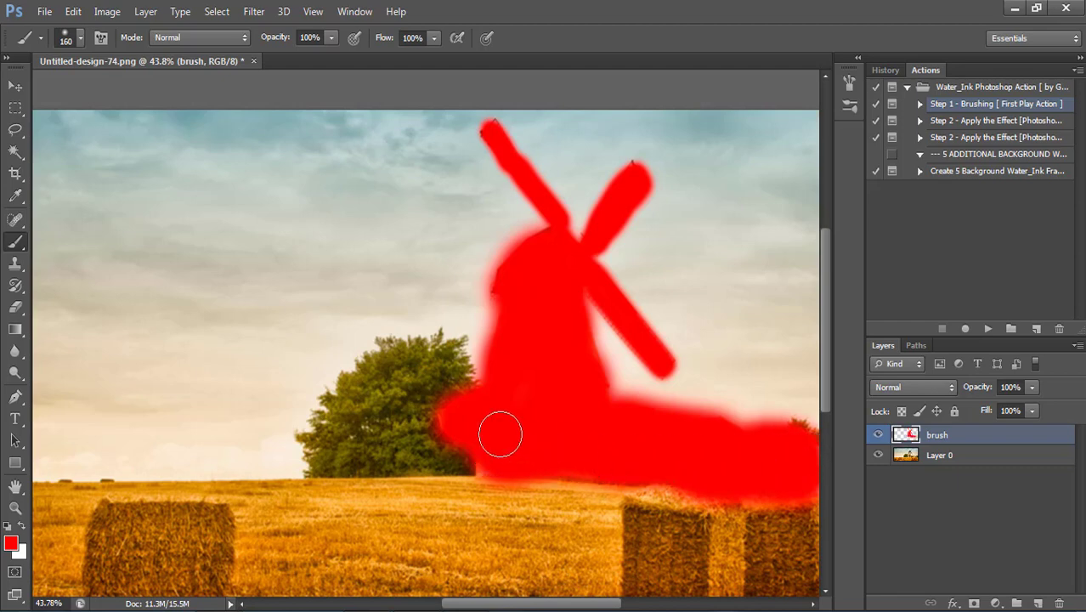
scroll(496, 448, down, 2)
scroll(496, 449, up, 1)
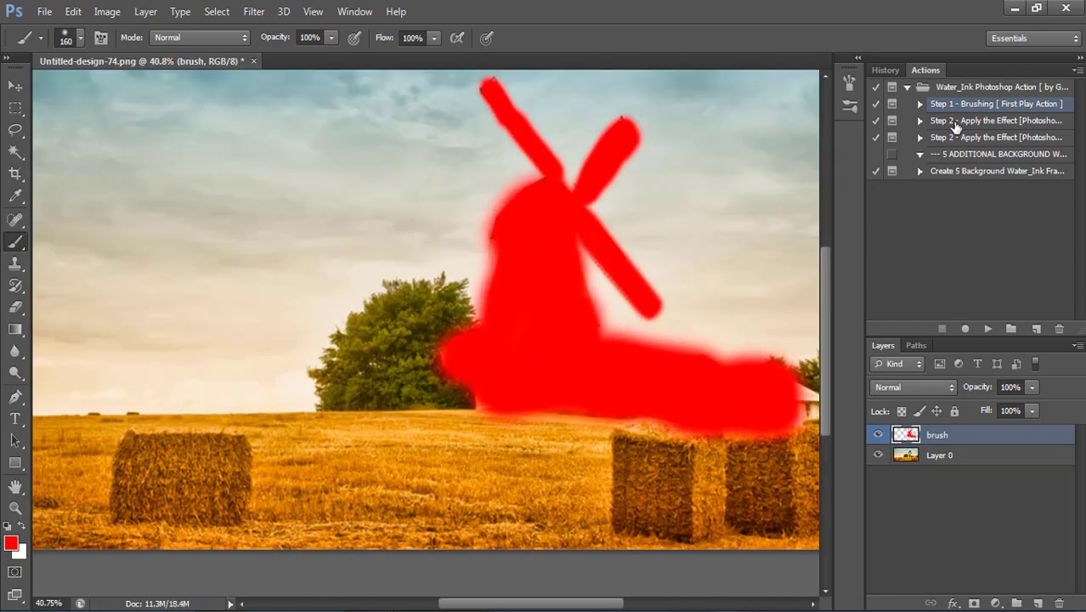
- Play the Water_Ink 'Step 2 - Apply the Effect' action until rendering finishes
click(956, 124)
click(990, 329)
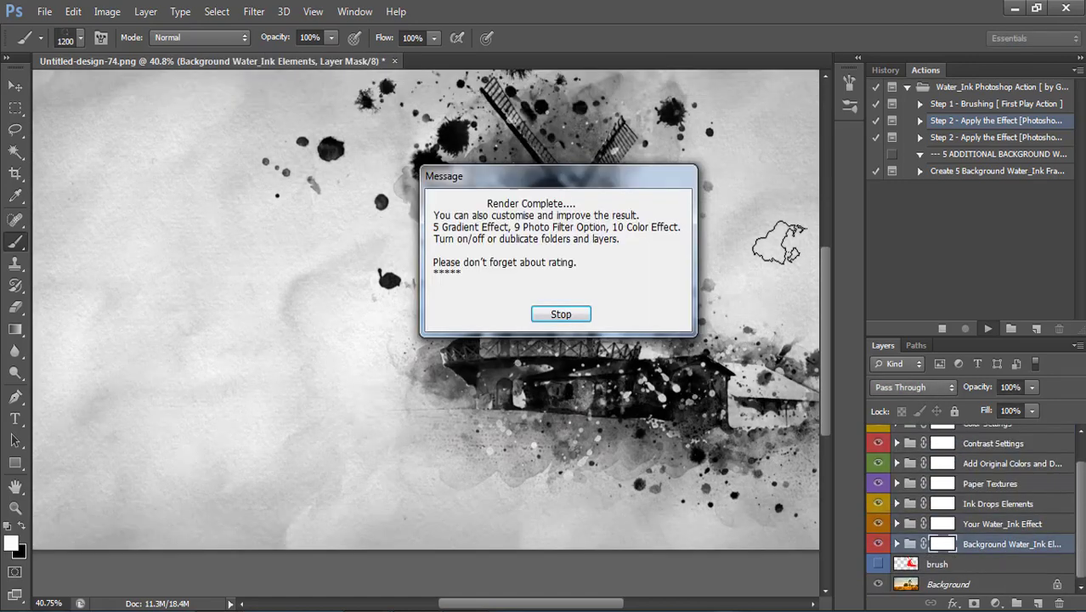
- Close the render-complete message and preview the Gradient Fill 1 and 2 tints, leaving them hidden
click(561, 314)
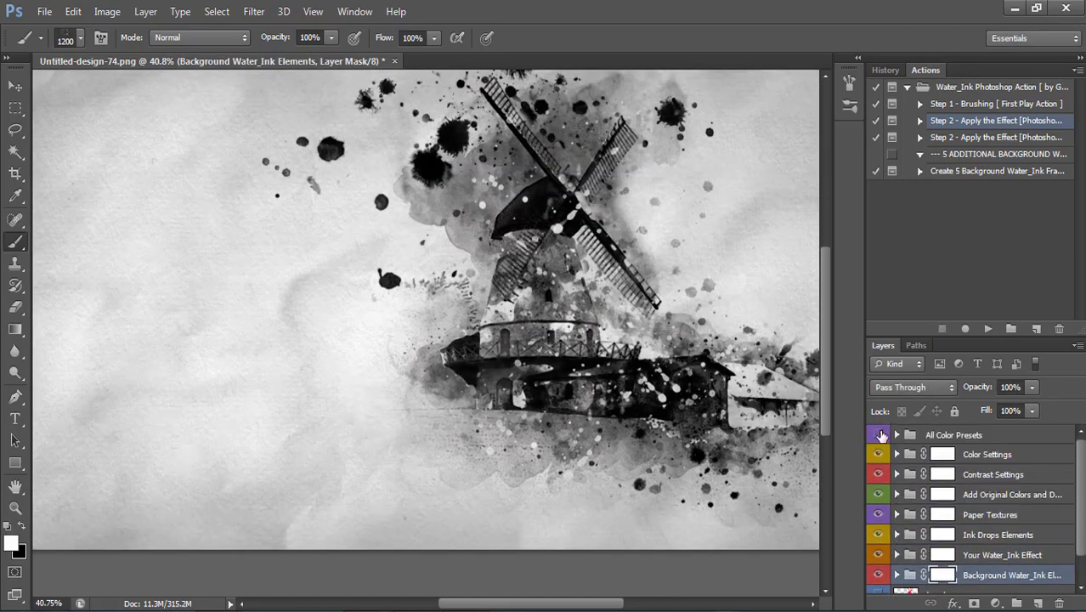
scroll(680, 560, down, 2)
click(897, 434)
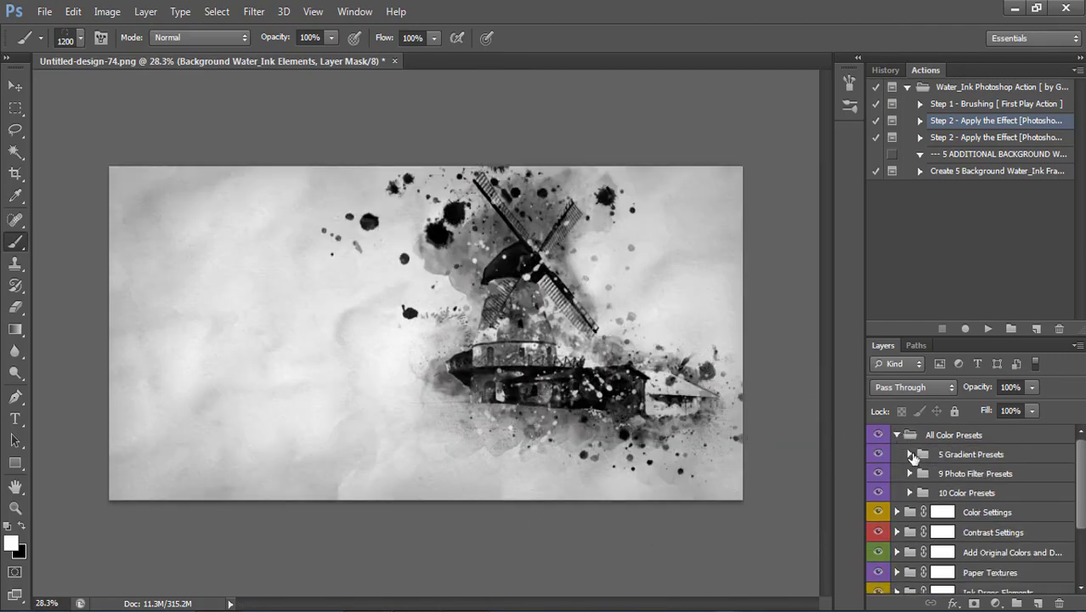
click(910, 455)
click(878, 554)
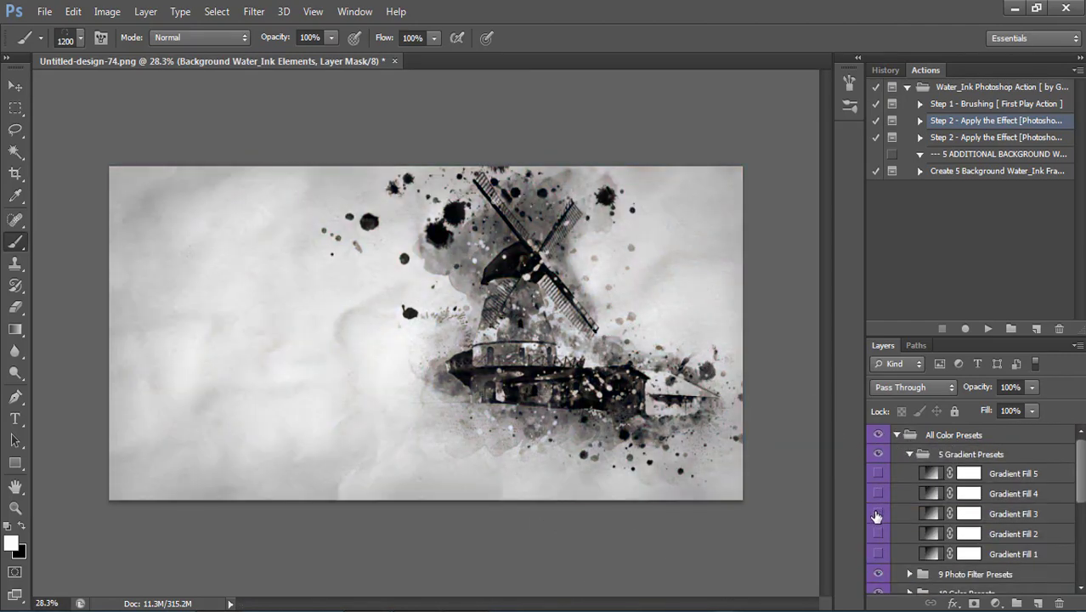
click(877, 533)
click(877, 554)
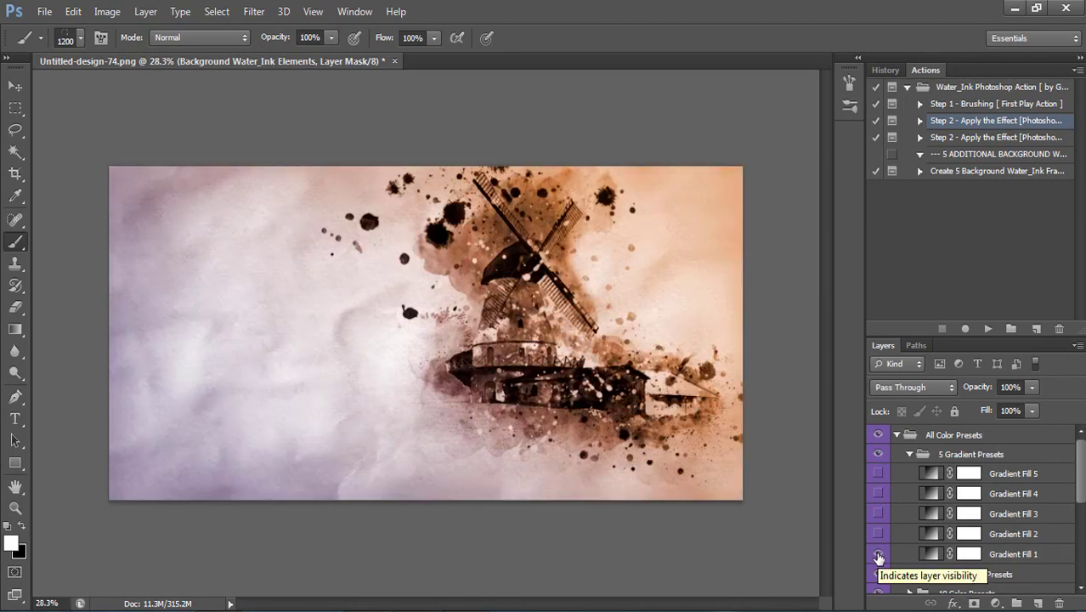
click(878, 554)
click(878, 554)
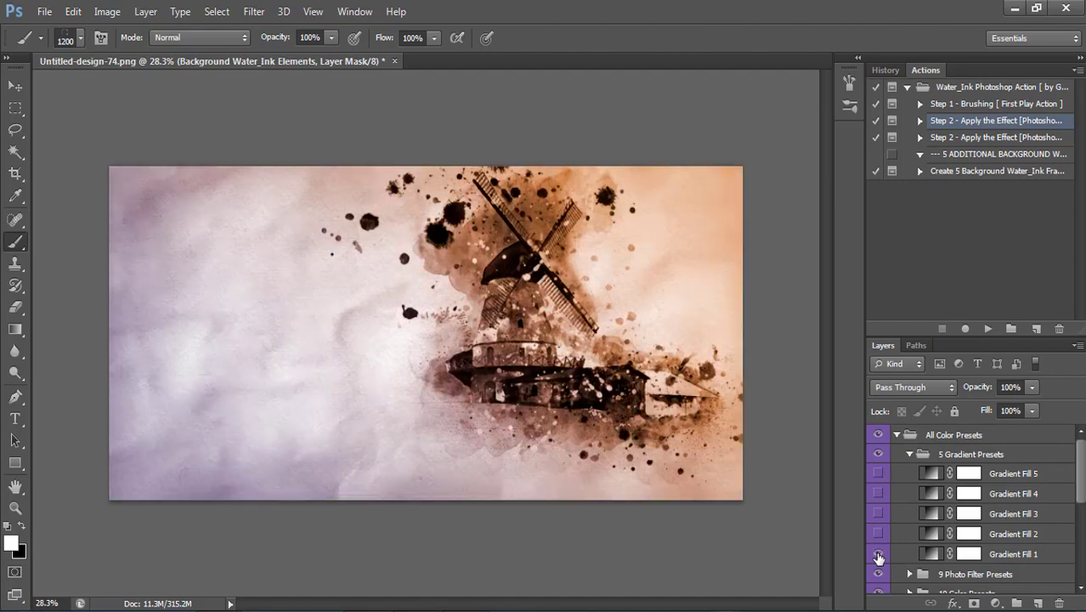
click(878, 554)
- Browse the Photo Filter and Color Presets groups, previewing then hiding Color Effect 09
click(909, 576)
scroll(906, 571, down, 2)
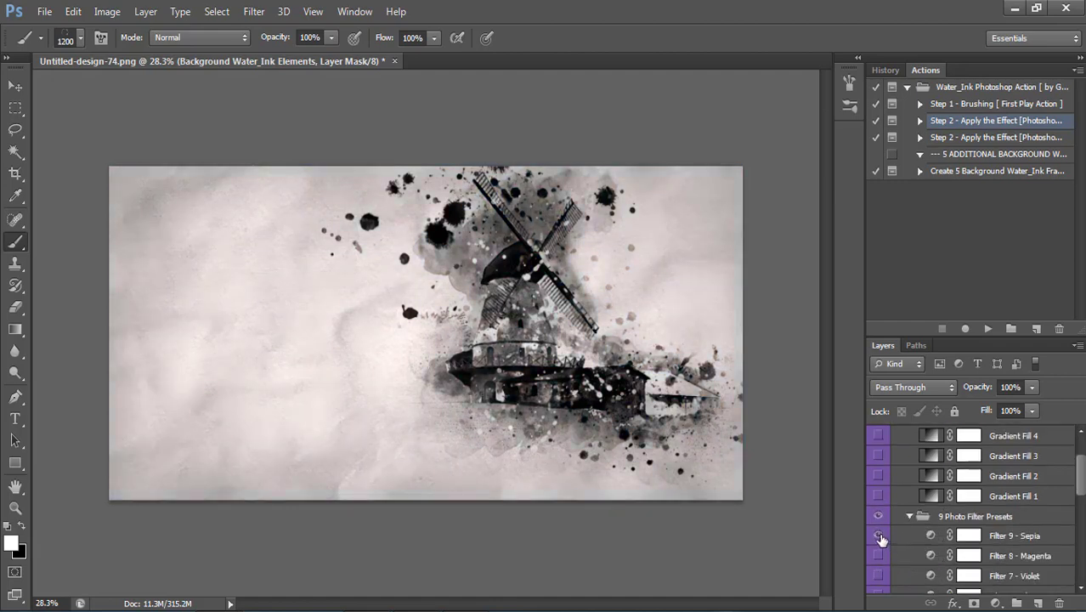
scroll(881, 541, down, 3)
scroll(882, 547, down, 2)
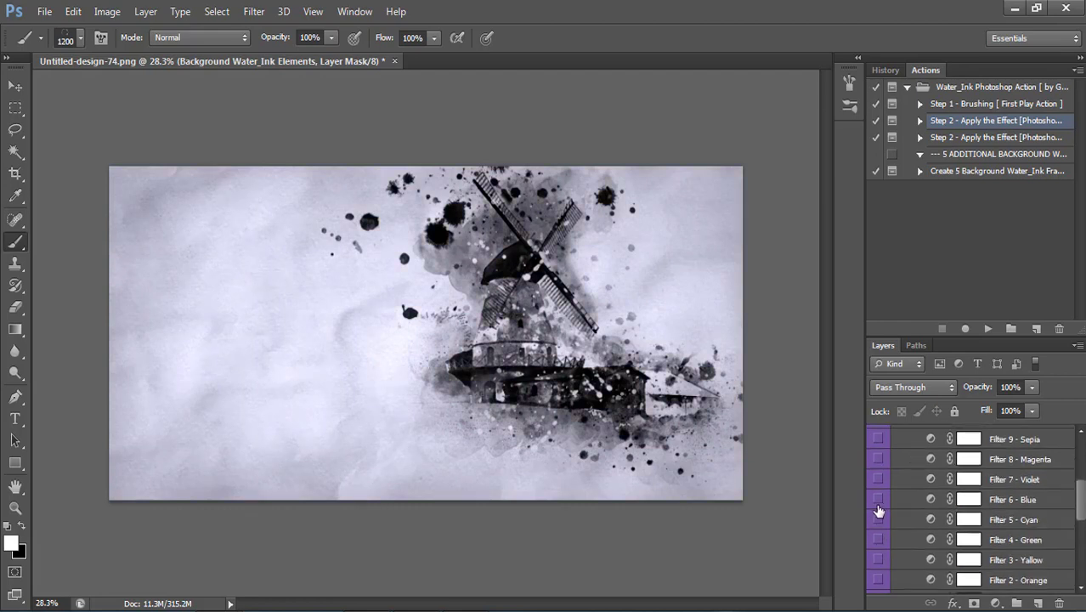
scroll(881, 511, down, 5)
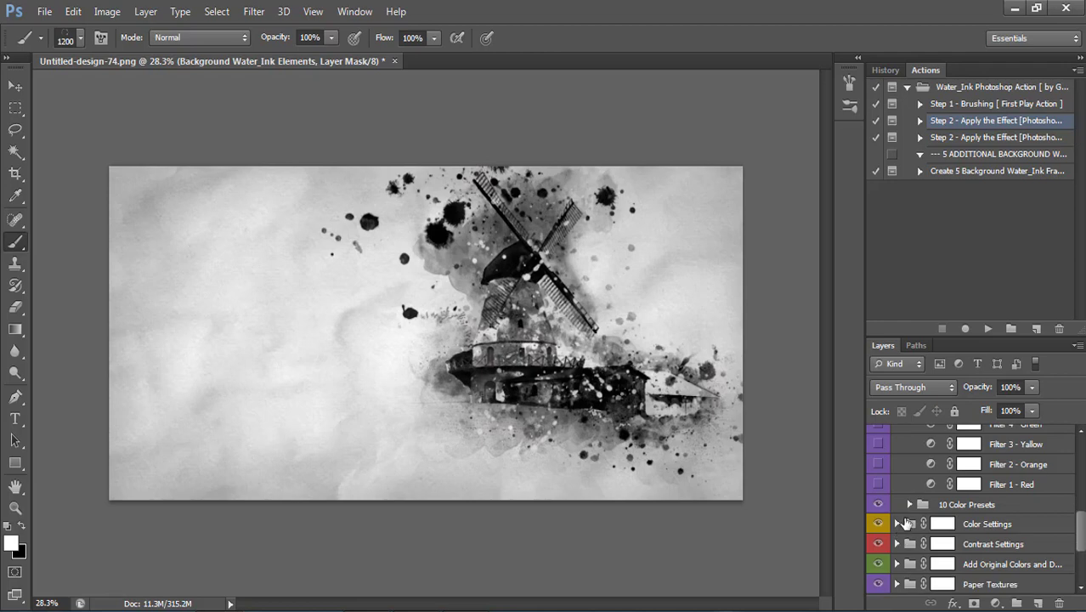
click(909, 505)
scroll(907, 510, down, 4)
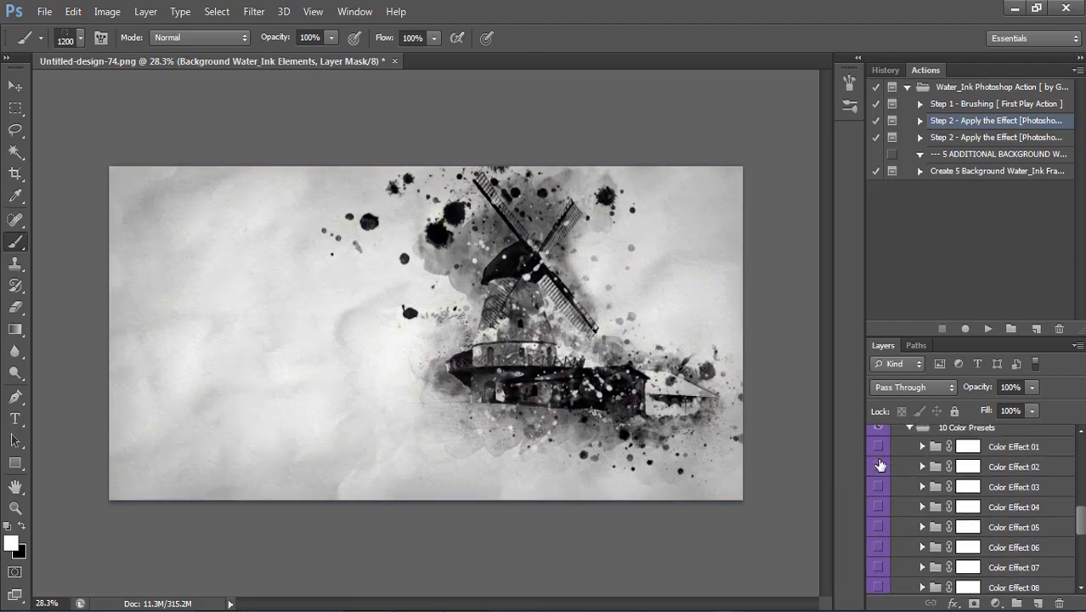
scroll(881, 472, down, 4)
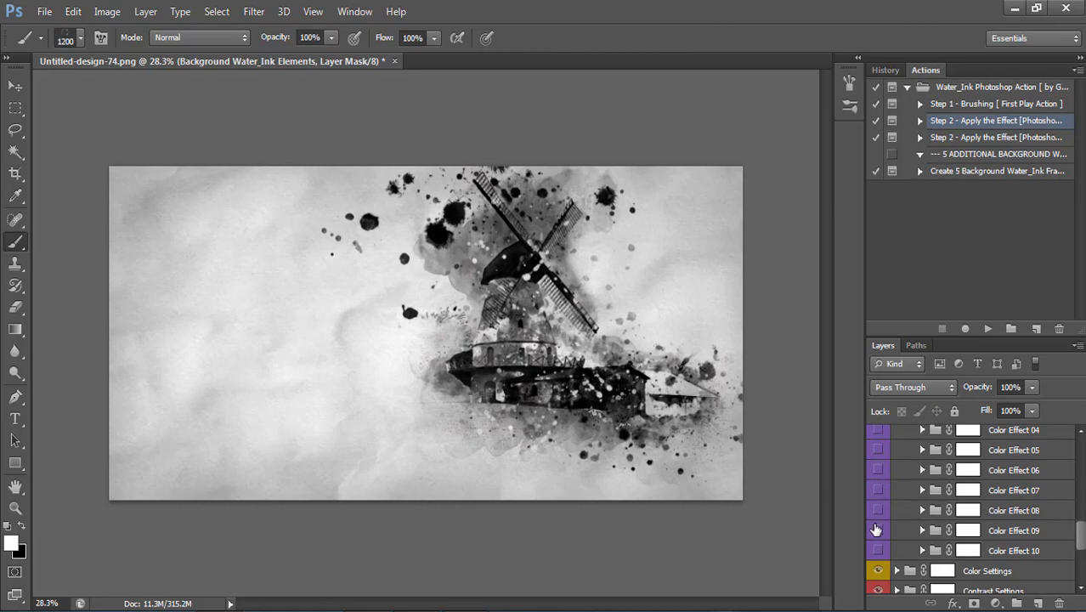
click(878, 530)
click(878, 530)
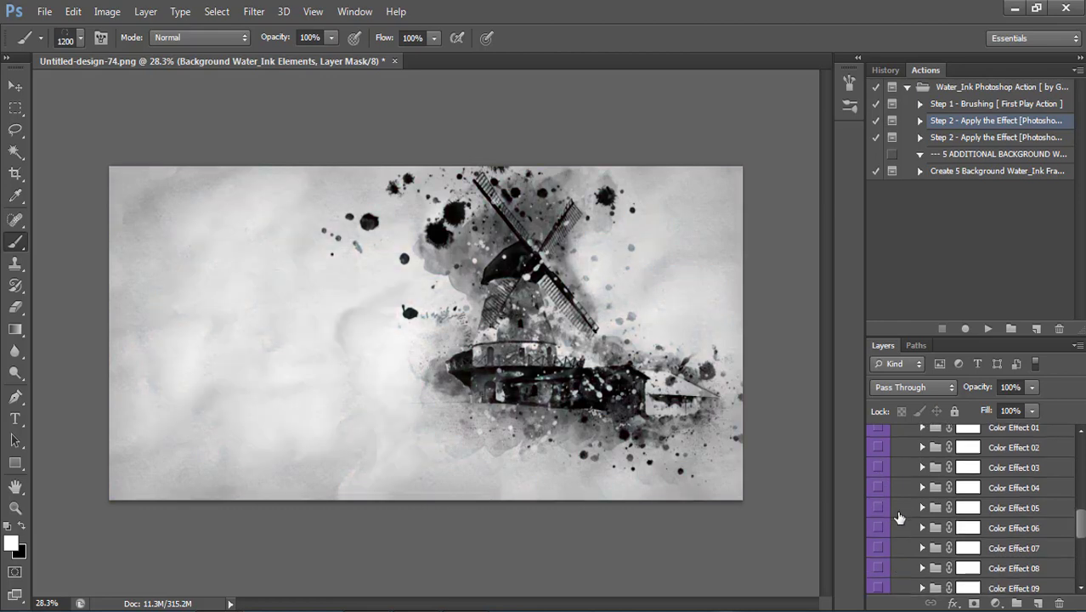
scroll(899, 515, up, 7)
scroll(900, 515, up, 7)
scroll(900, 515, up, 7)
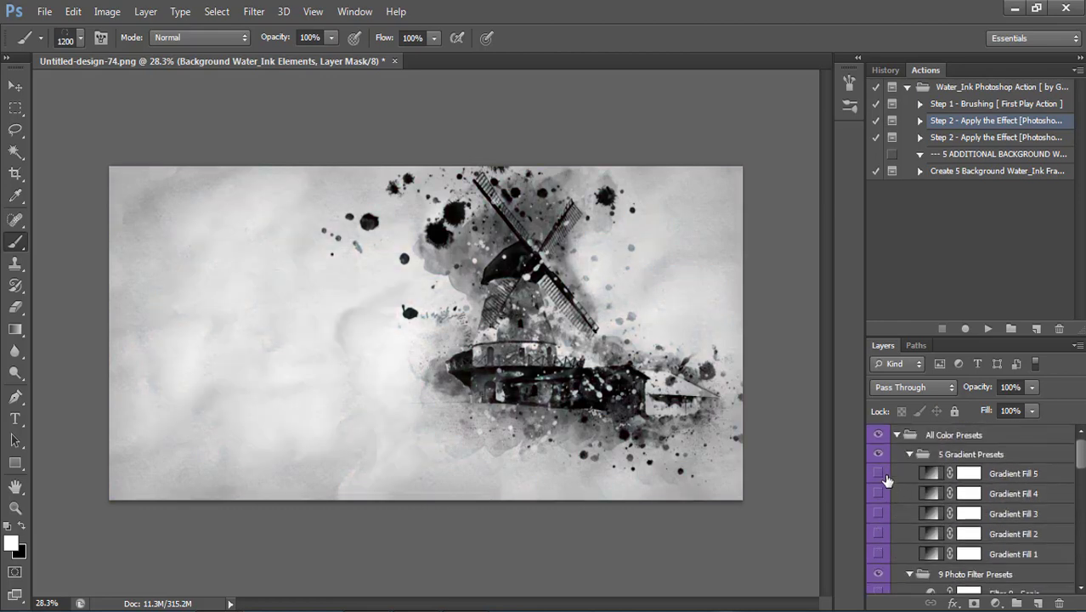
- Preview the teal Gradient Fill 5, then switch on the warm sepia Gradient Fill 4
click(881, 475)
click(880, 474)
click(878, 493)
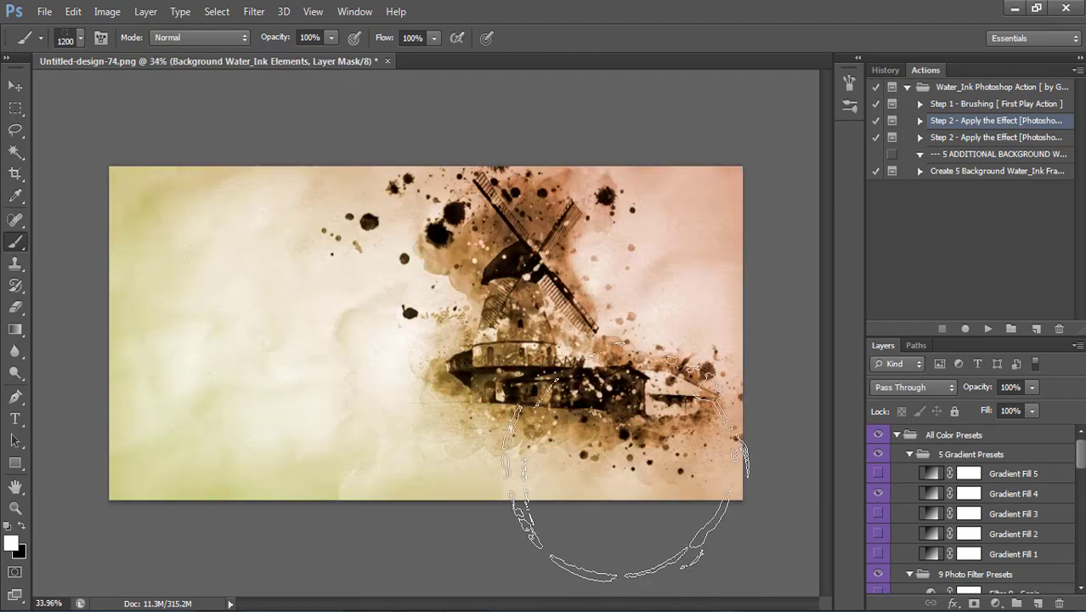
scroll(658, 476, up, 1)
scroll(996, 510, down, 3)
scroll(996, 534, down, 5)
scroll(996, 534, down, 5)
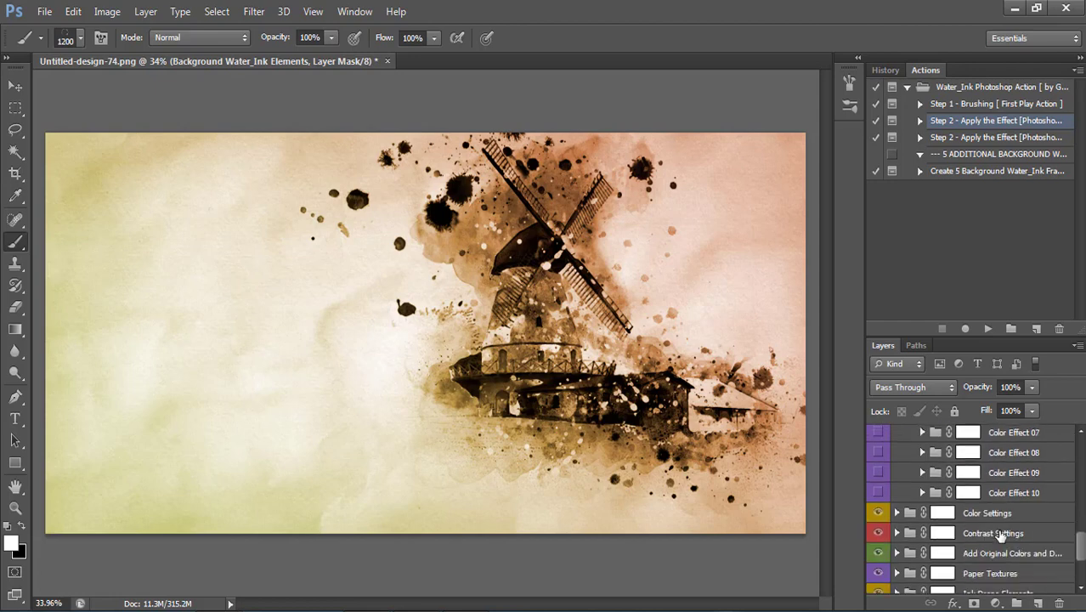
scroll(999, 536, down, 5)
scroll(1001, 537, up, 1)
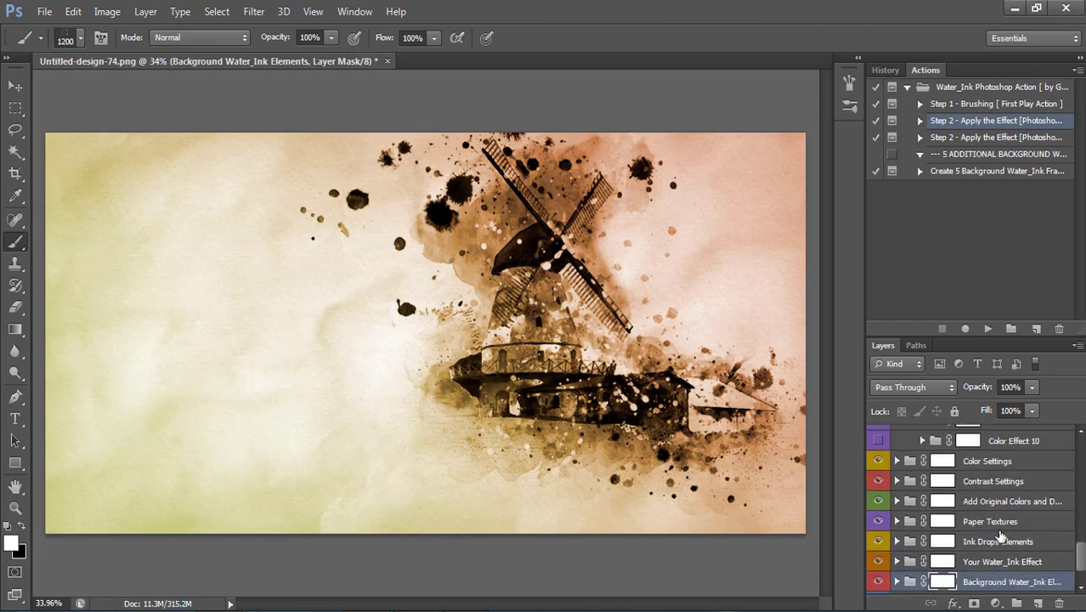
- Expand Color Settings and toggle the Levels adjustment off and back on to compare
click(897, 460)
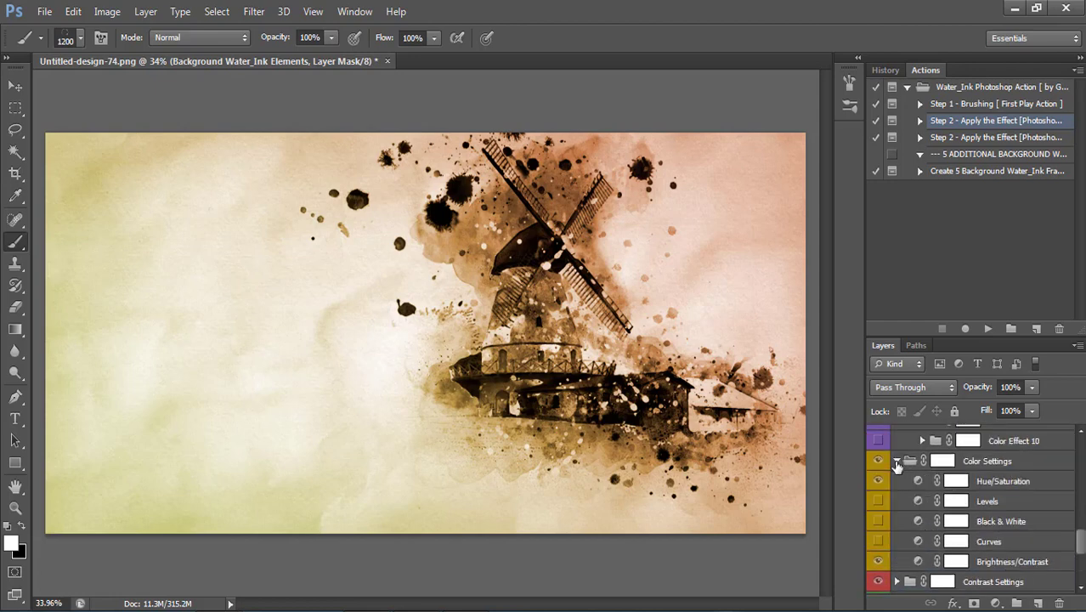
scroll(897, 469, down, 1)
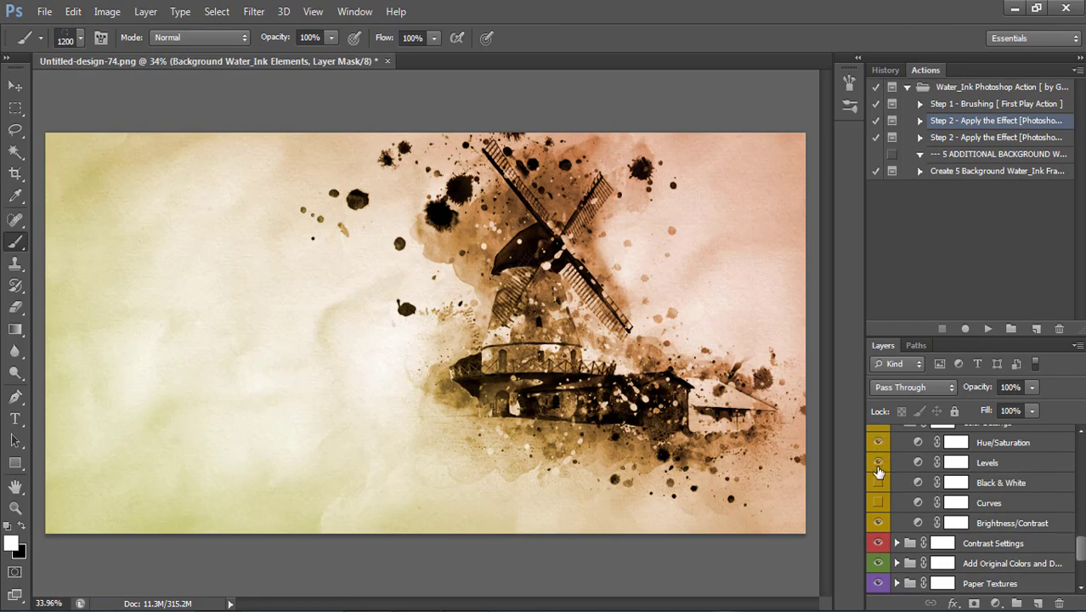
click(878, 464)
click(878, 465)
scroll(901, 510, down, 3)
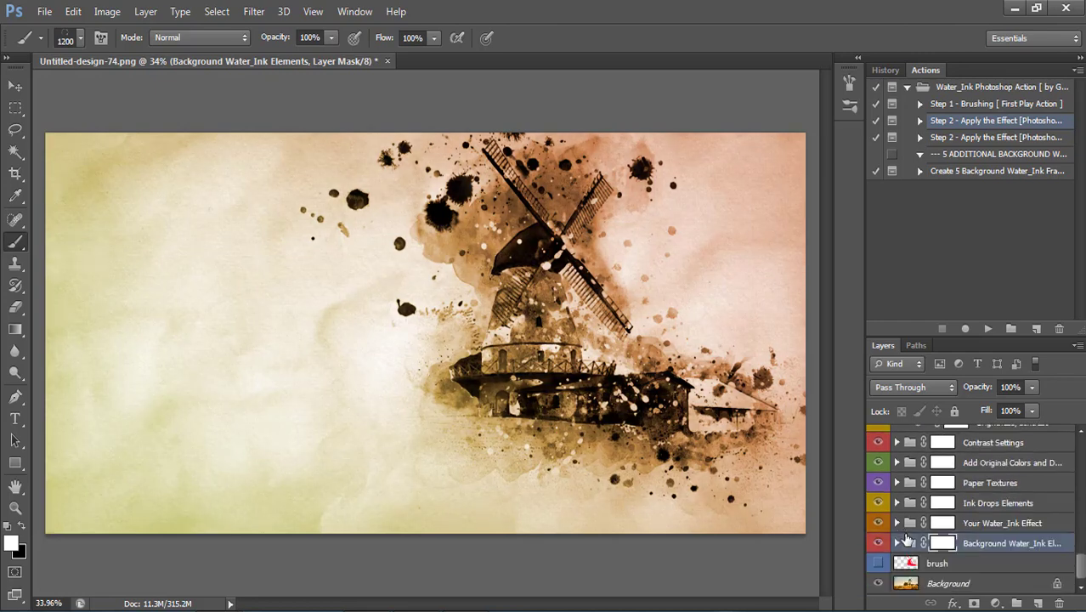